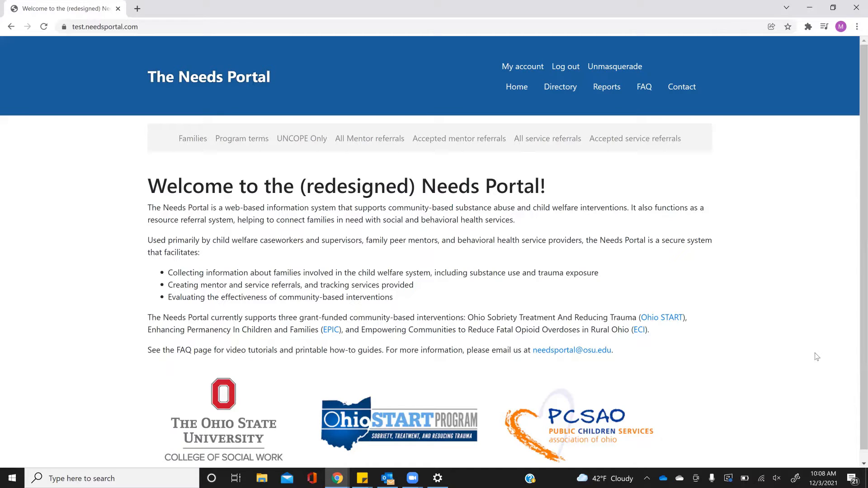
{"action": "left_click", "coordinate": [252, 141]}
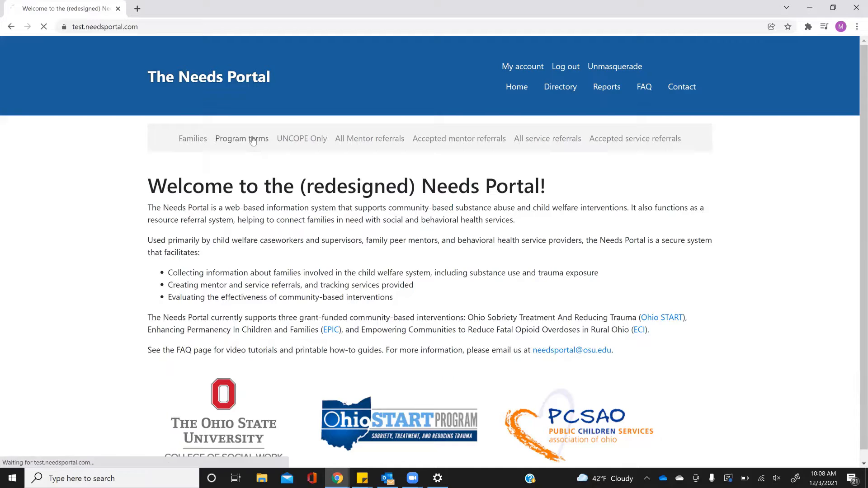
{"action": "scroll", "coordinate": [113, 251], "scroll_direction": "down", "scroll_amount": 2}
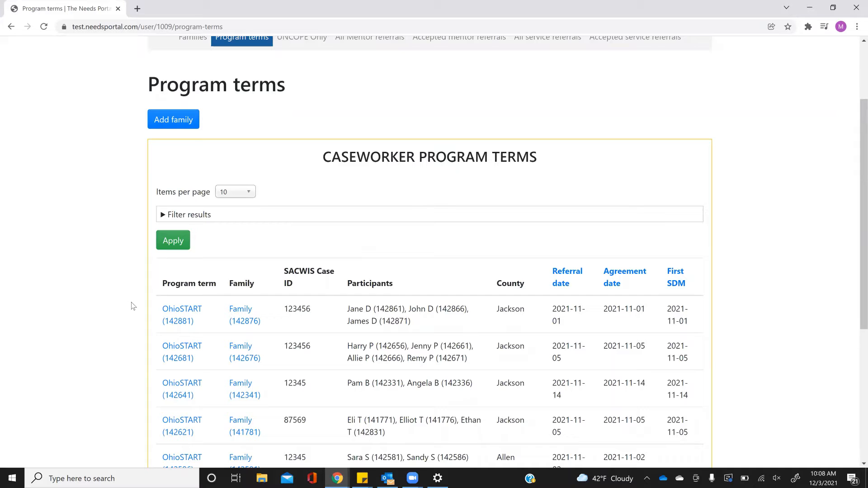
{"action": "left_click", "coordinate": [181, 316]}
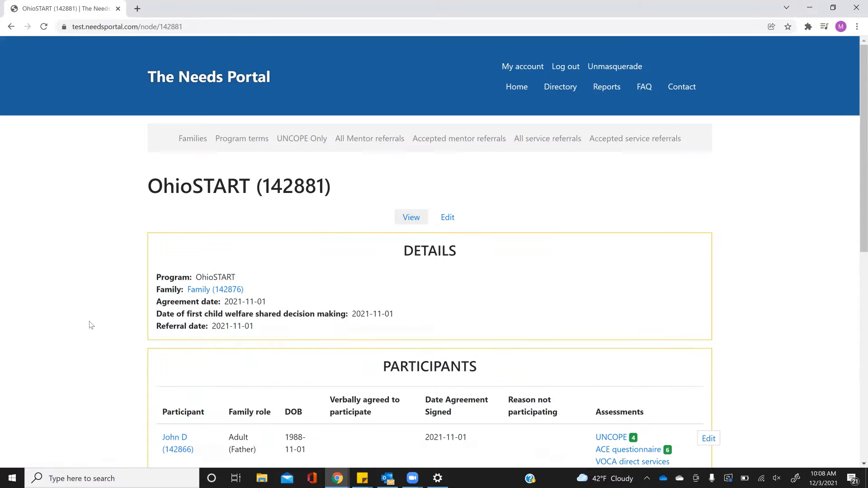
- Start adding a new service referral for this program term
{"action": "scroll", "coordinate": [99, 315], "scroll_direction": "down", "scroll_amount": 9}
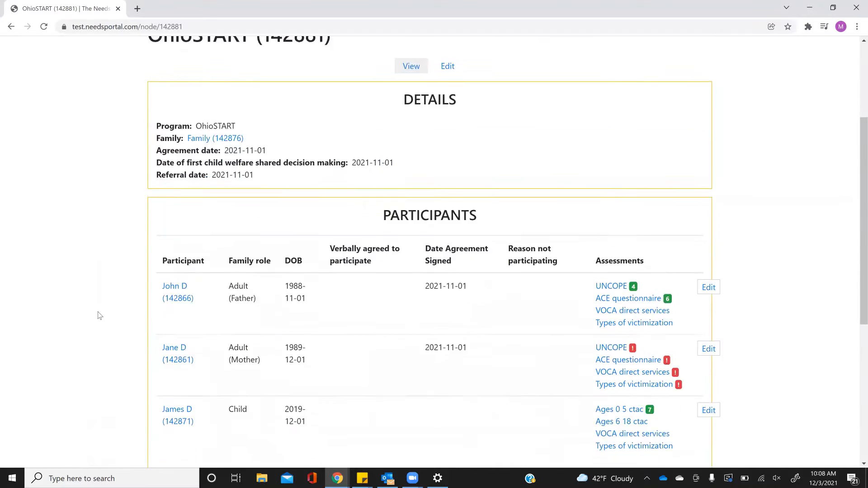
{"action": "scroll", "coordinate": [100, 316], "scroll_direction": "down", "scroll_amount": 1}
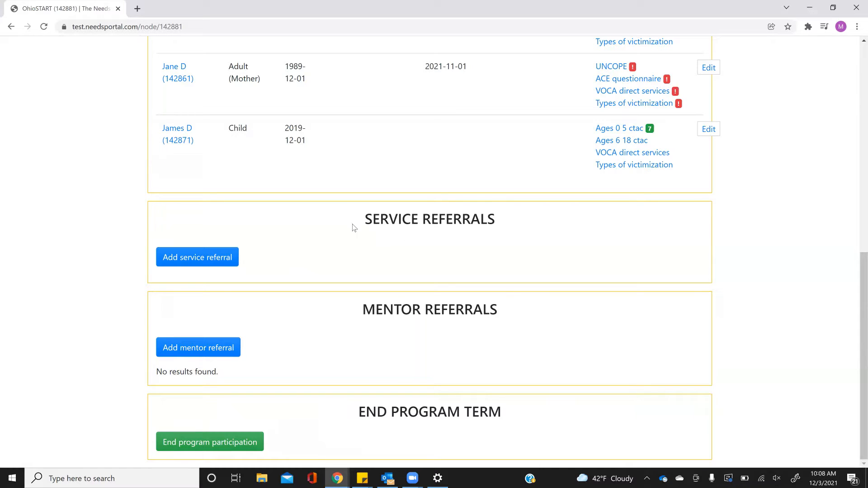
{"action": "left_click", "coordinate": [221, 261]}
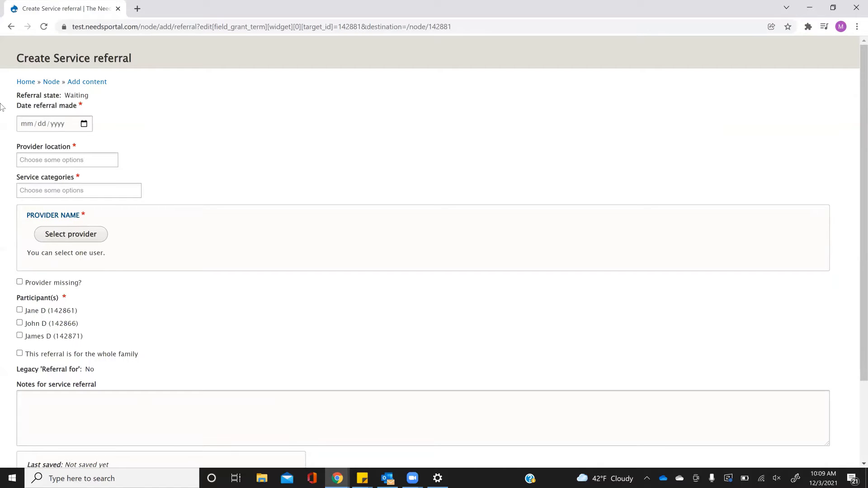
- Fill in the referral date 11/01/2021, provider location Jackson and service category SUD-Counseling
{"action": "left_click", "coordinate": [26, 125]}
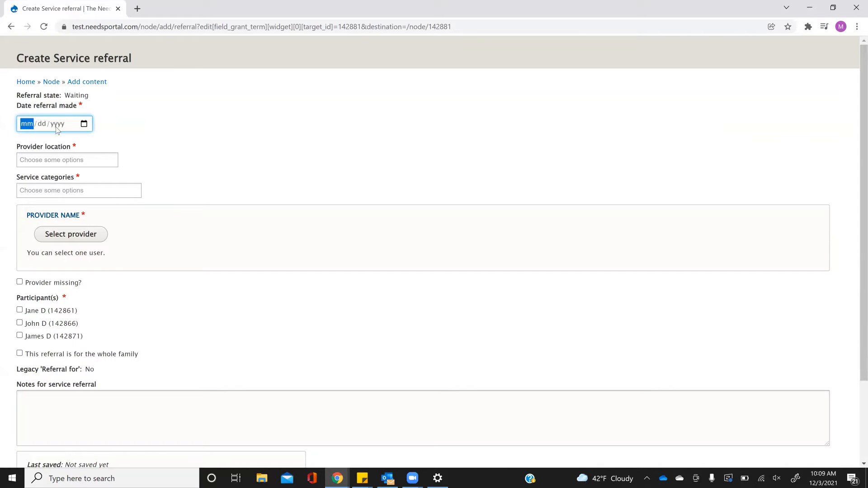
{"action": "type", "text": "11012021"}
{"action": "left_click", "coordinate": [88, 162]}
{"action": "type", "text": "jackson"}
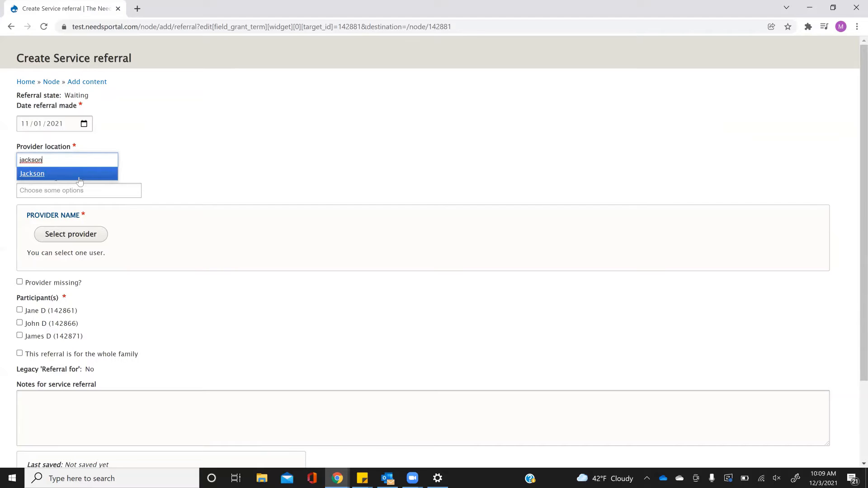
{"action": "left_click", "coordinate": [80, 174]}
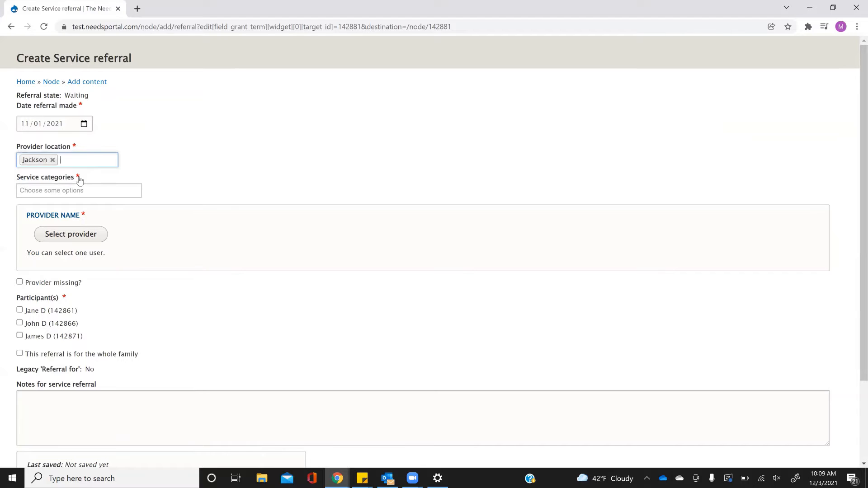
{"action": "left_click", "coordinate": [48, 190]}
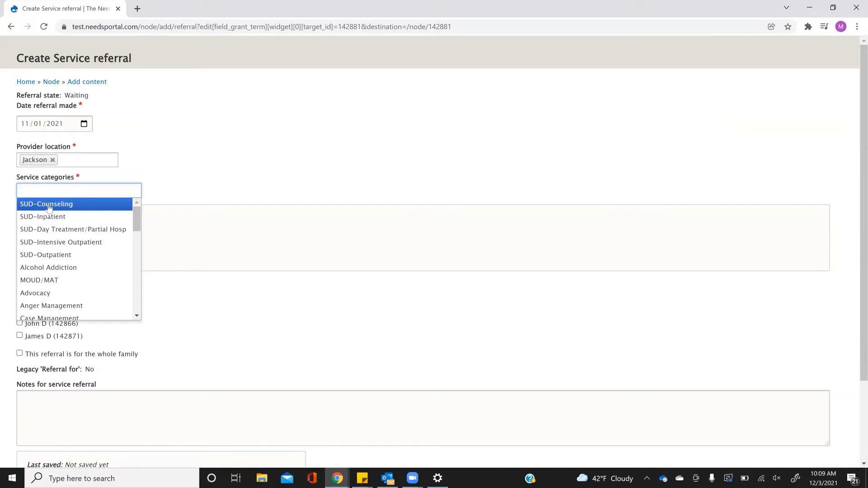
{"action": "left_click", "coordinate": [49, 206]}
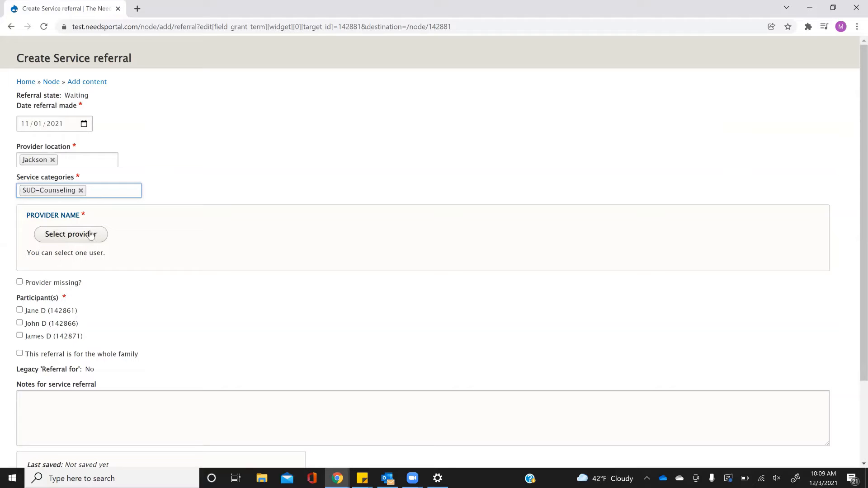
- Filter providers by Jackson and SUD-Counseling, then choose Test Provider as the referral's provider
{"action": "left_click", "coordinate": [65, 234]}
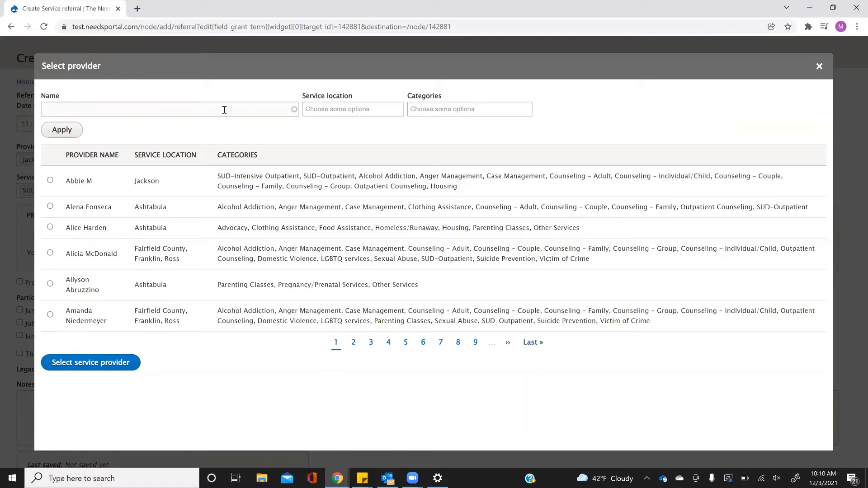
{"action": "left_click", "coordinate": [332, 111]}
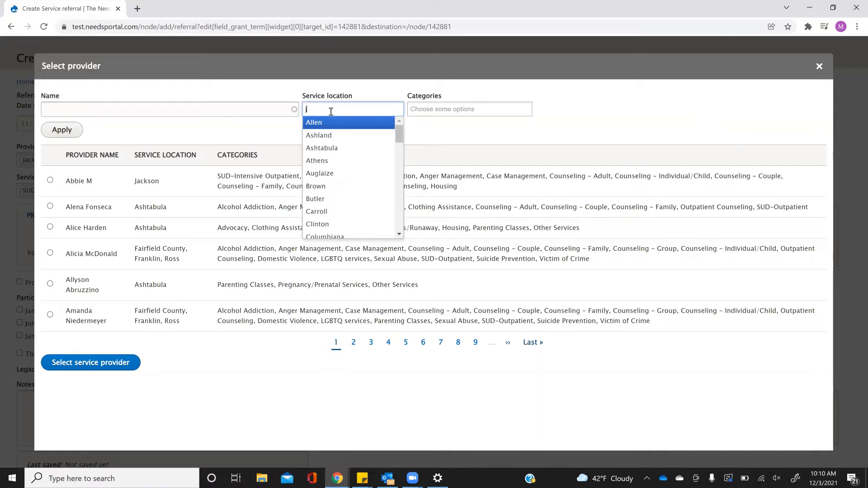
{"action": "type", "text": "jack"}
{"action": "left_click", "coordinate": [341, 126]}
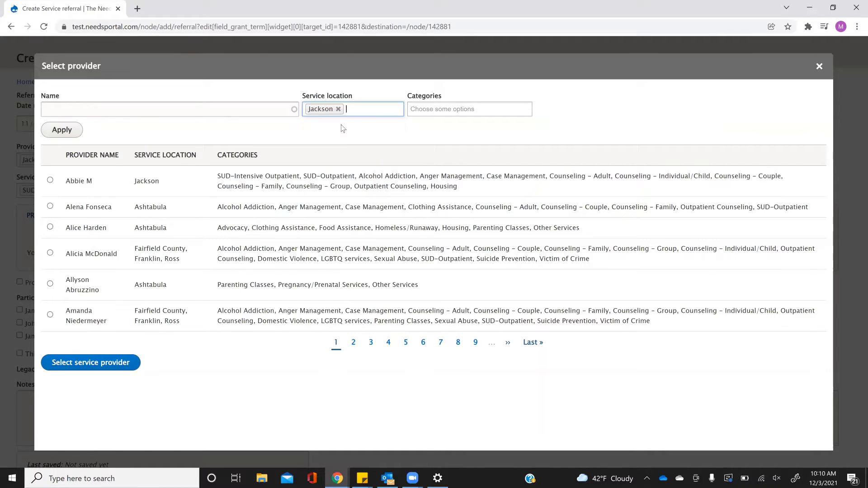
{"action": "left_click", "coordinate": [429, 111]}
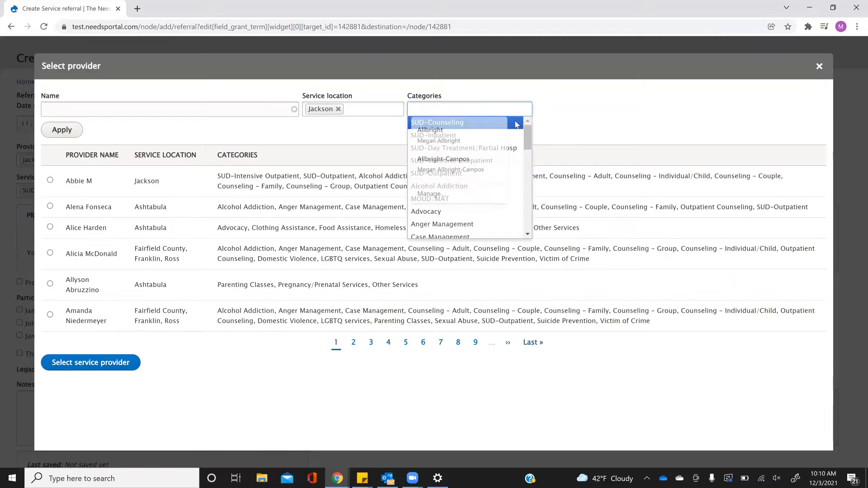
{"action": "left_click", "coordinate": [517, 125]}
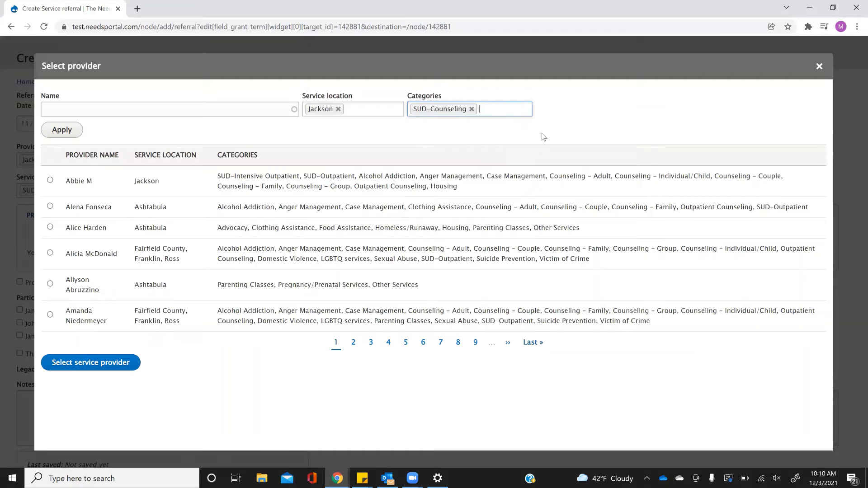
{"action": "left_click", "coordinate": [67, 138]}
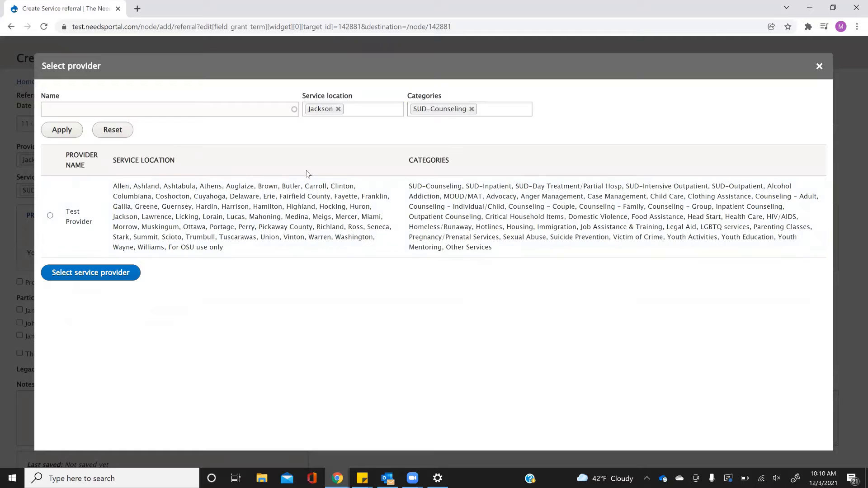
{"action": "left_click", "coordinate": [51, 216]}
{"action": "left_click", "coordinate": [83, 275]}
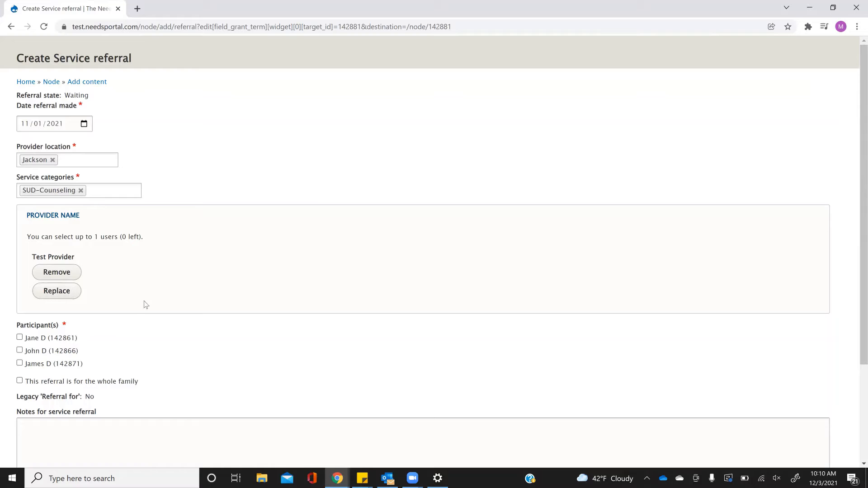
- Select the mother as the referral's participant and save the service referral
{"action": "scroll", "coordinate": [126, 310], "scroll_direction": "down", "scroll_amount": 3}
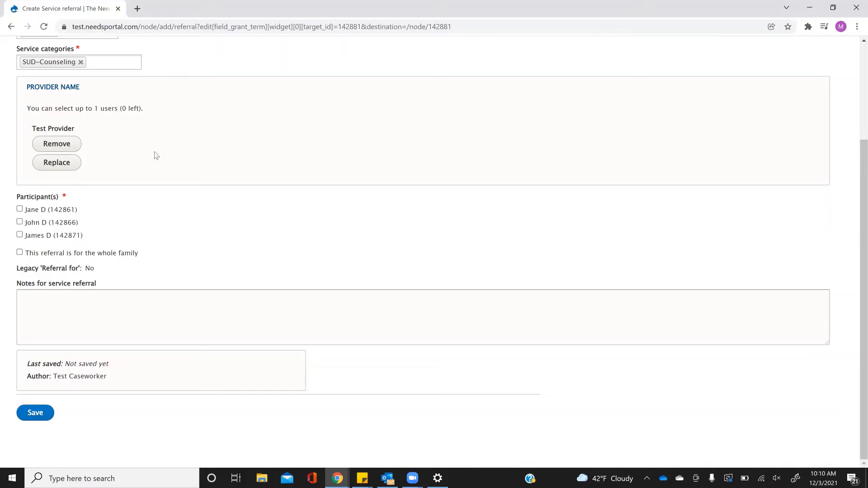
{"action": "left_click", "coordinate": [20, 253]}
{"action": "left_click", "coordinate": [20, 252]}
{"action": "left_click", "coordinate": [20, 209]}
{"action": "left_click", "coordinate": [35, 413]}
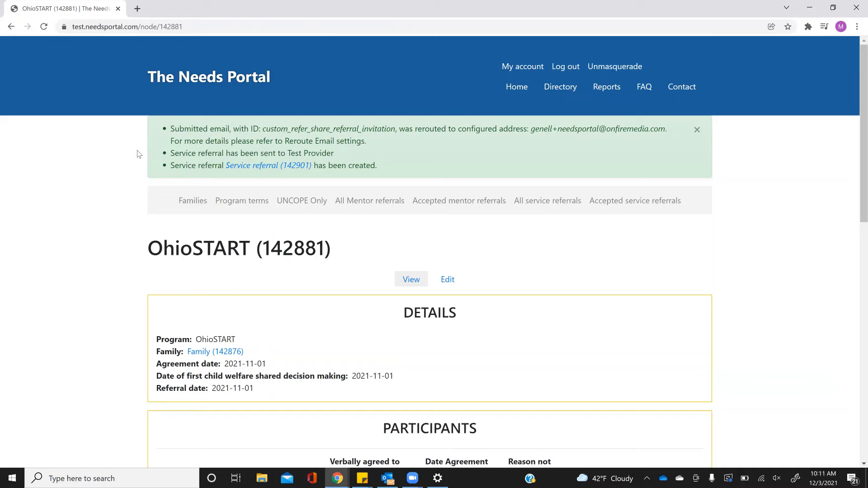
- Start a second service referral dated 11/01/2021 with provider location Jackson and category SUD-Counseling
{"action": "scroll", "coordinate": [138, 154], "scroll_direction": "down", "scroll_amount": 12}
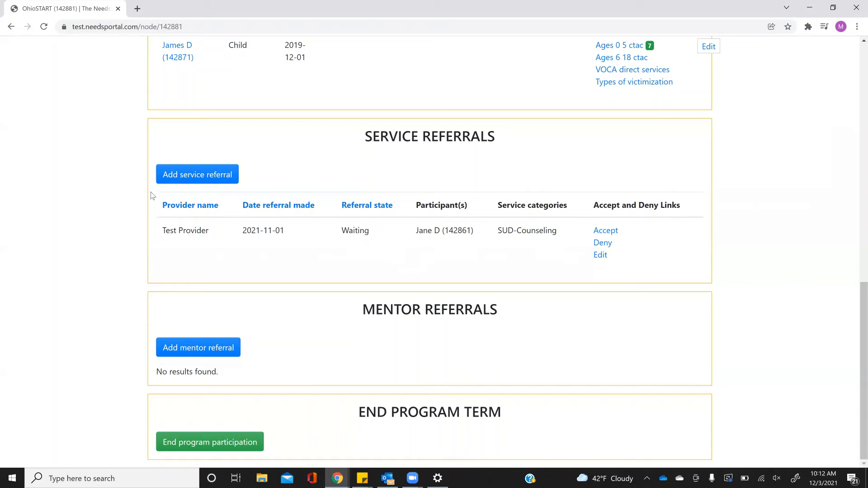
{"action": "left_click", "coordinate": [174, 176]}
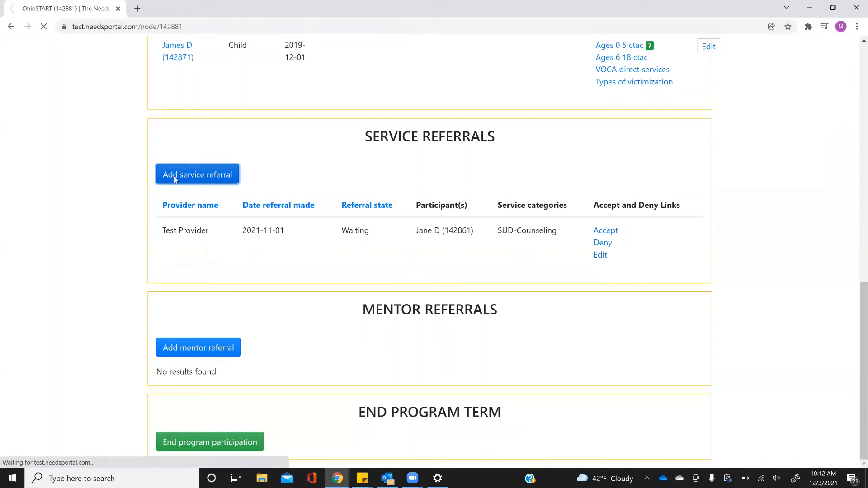
{"action": "left_click", "coordinate": [33, 128]}
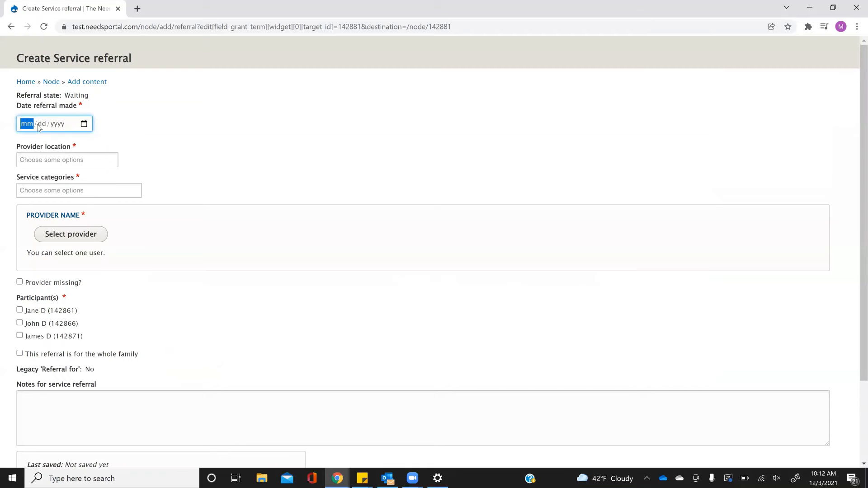
{"action": "type", "text": "11/01/002021"}
{"action": "left_click", "coordinate": [36, 159]}
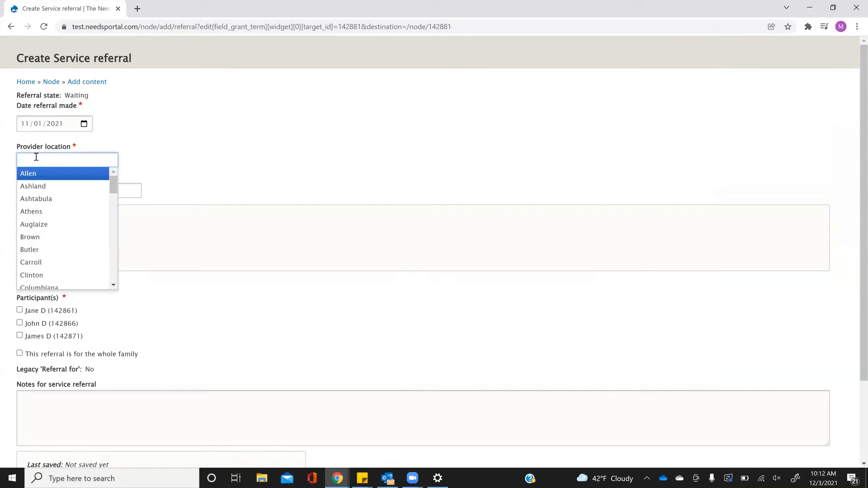
{"action": "type", "text": "jack"}
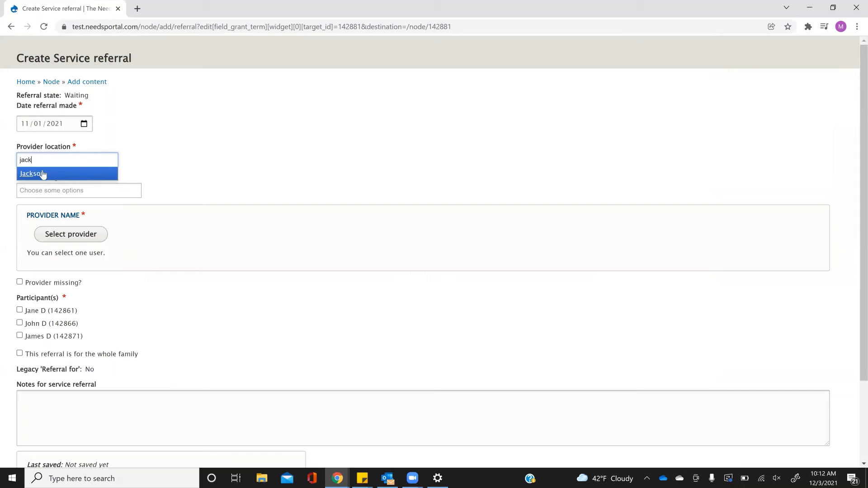
{"action": "left_click", "coordinate": [42, 174]}
{"action": "left_click", "coordinate": [56, 190]}
{"action": "left_click", "coordinate": [60, 205]}
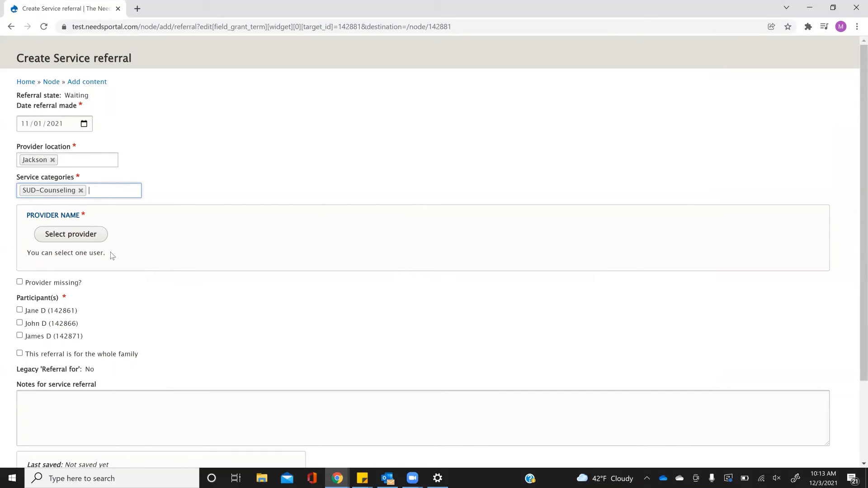
- Mark the provider as missing and enter the provider's name manually
{"action": "left_click", "coordinate": [32, 286]}
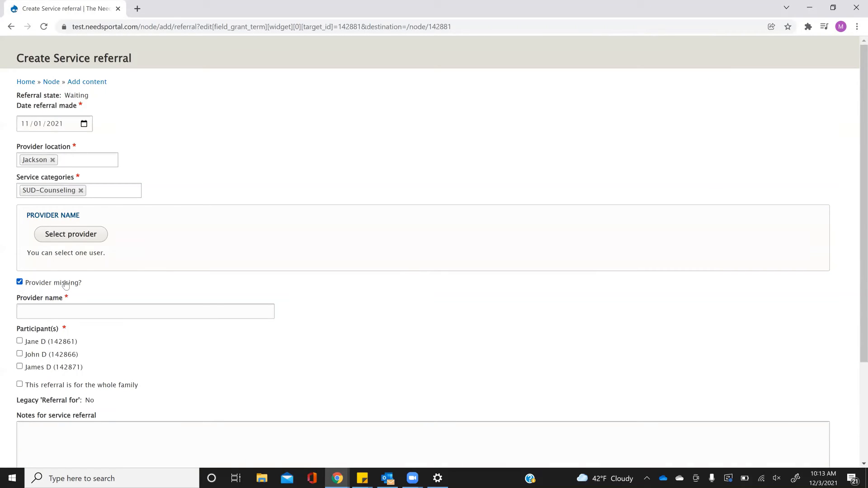
{"action": "left_click", "coordinate": [59, 309]}
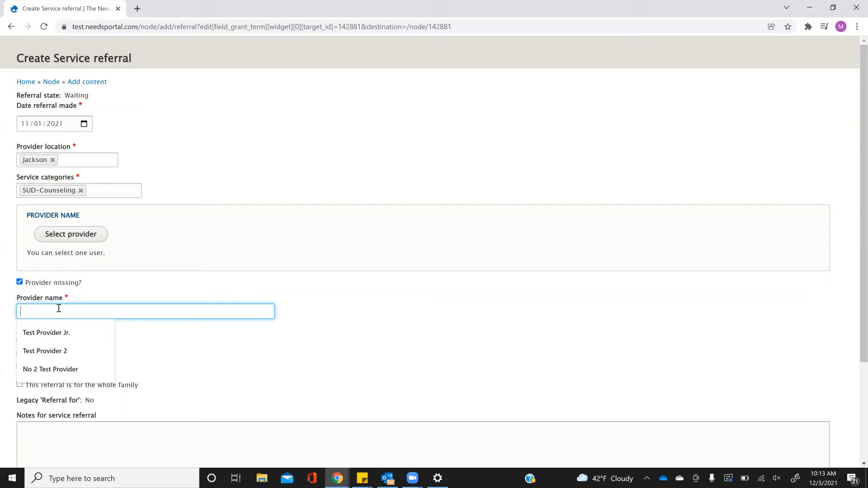
{"action": "type", "text": "Dolly"}
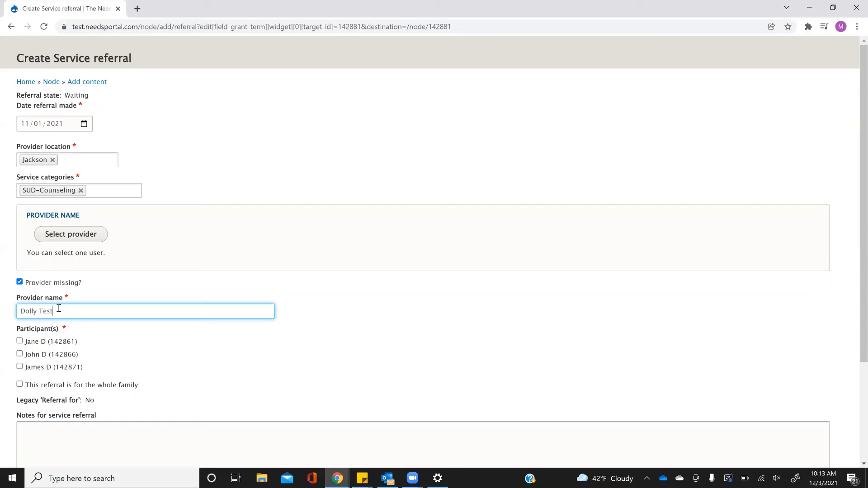
{"action": "type", "text": "TestProvider"}
- Select the father as the participant and save the second service referral
{"action": "left_click", "coordinate": [20, 354]}
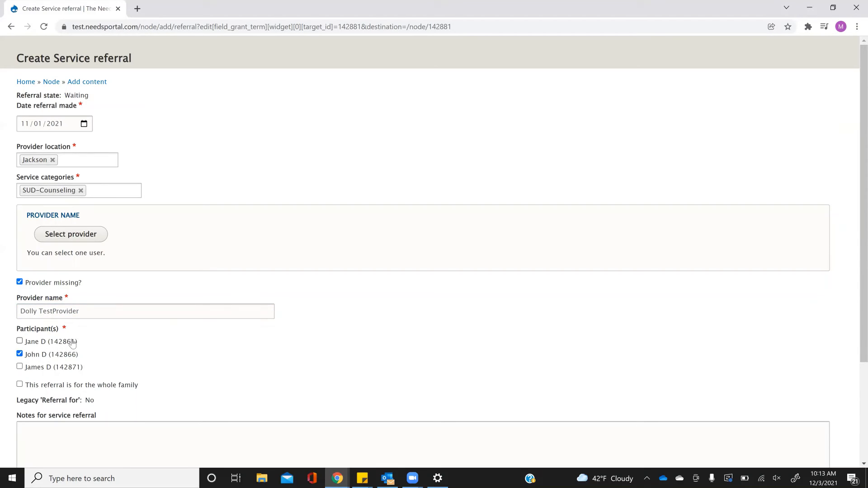
{"action": "scroll", "coordinate": [184, 355], "scroll_direction": "down", "scroll_amount": 3}
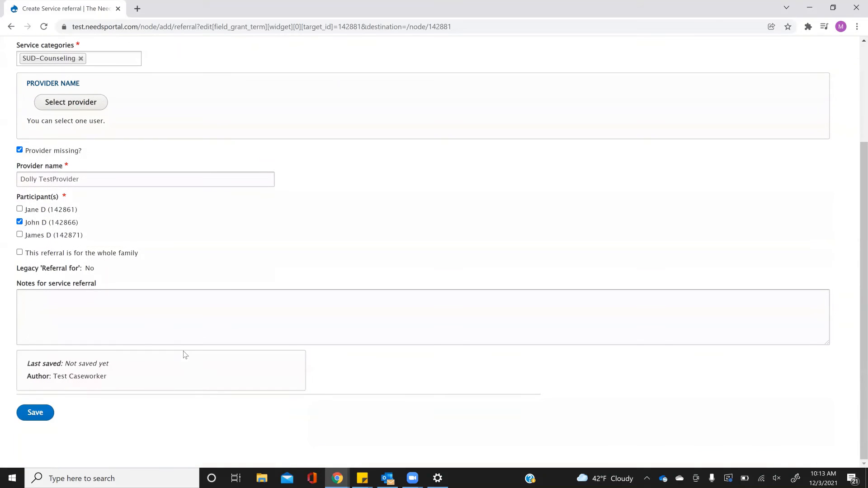
{"action": "left_click", "coordinate": [38, 411]}
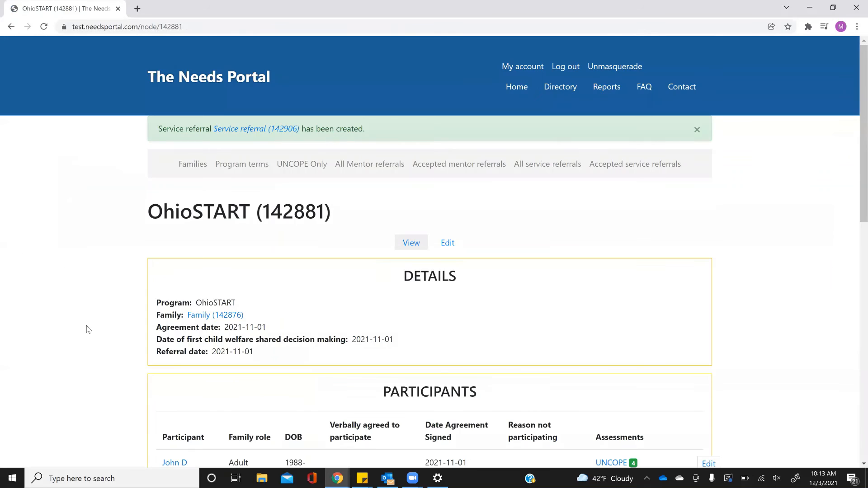
- Review the service referrals listed on the program term page
{"action": "scroll", "coordinate": [88, 329], "scroll_direction": "down", "scroll_amount": 1}
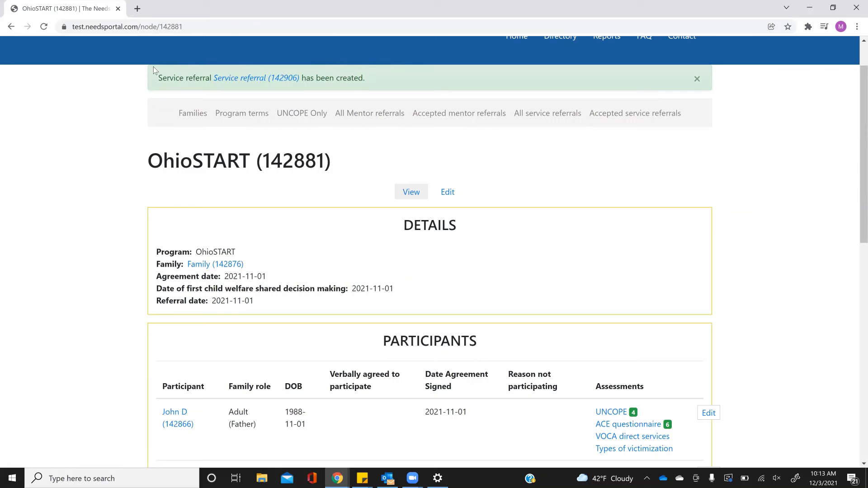
{"action": "scroll", "coordinate": [163, 190], "scroll_direction": "down", "scroll_amount": 10}
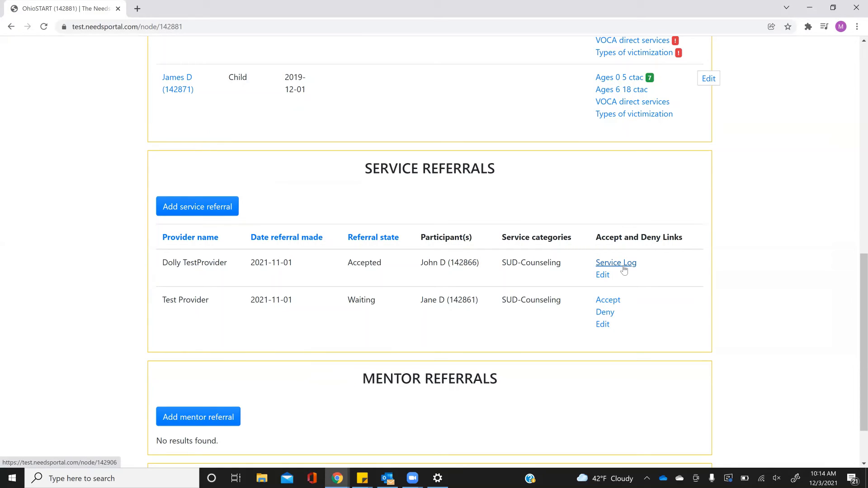
{"action": "scroll", "coordinate": [414, 299], "scroll_direction": "down", "scroll_amount": 2}
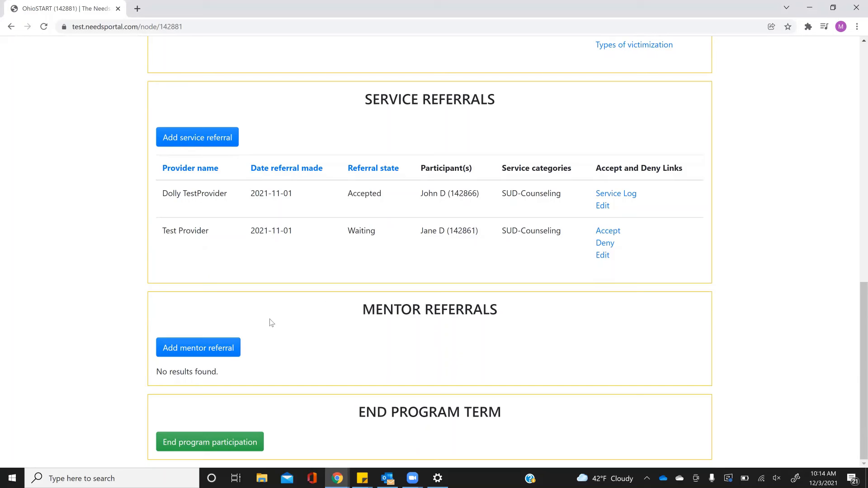
- Start a mentor referral dated 11/01/2021 and share it with Test ParentMentor
{"action": "left_click", "coordinate": [215, 349]}
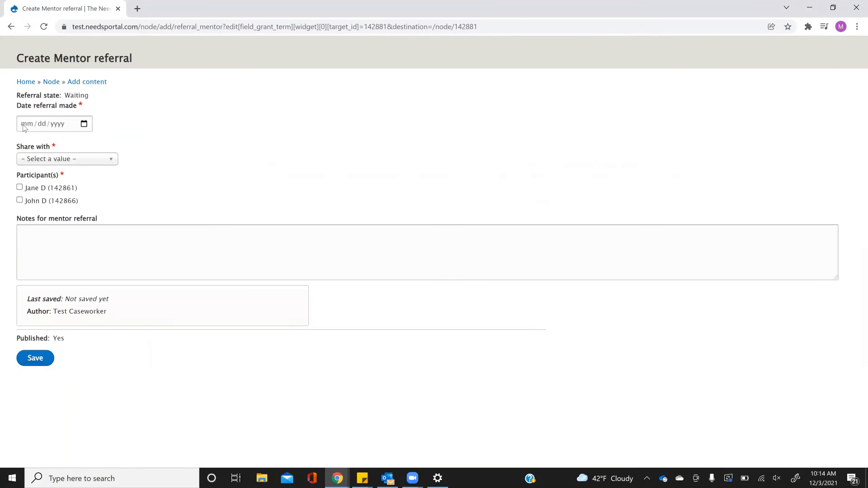
{"action": "left_click", "coordinate": [24, 127]}
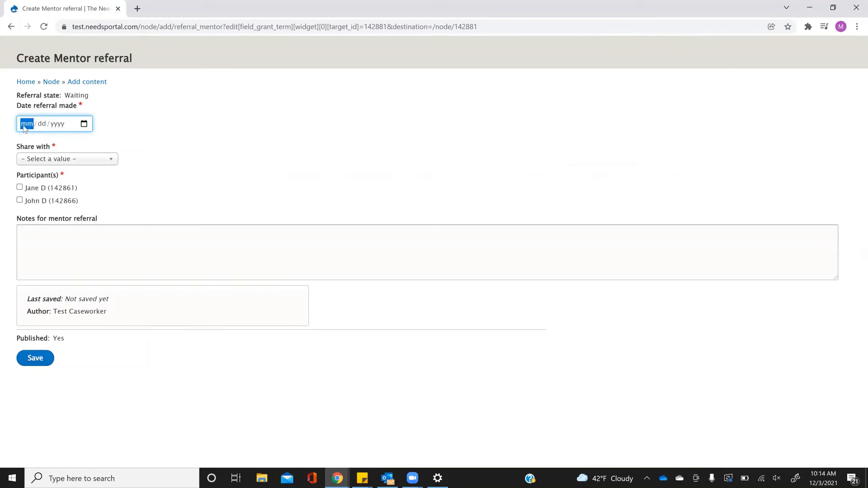
{"action": "type", "text": "11012"}
{"action": "left_click", "coordinate": [72, 159]}
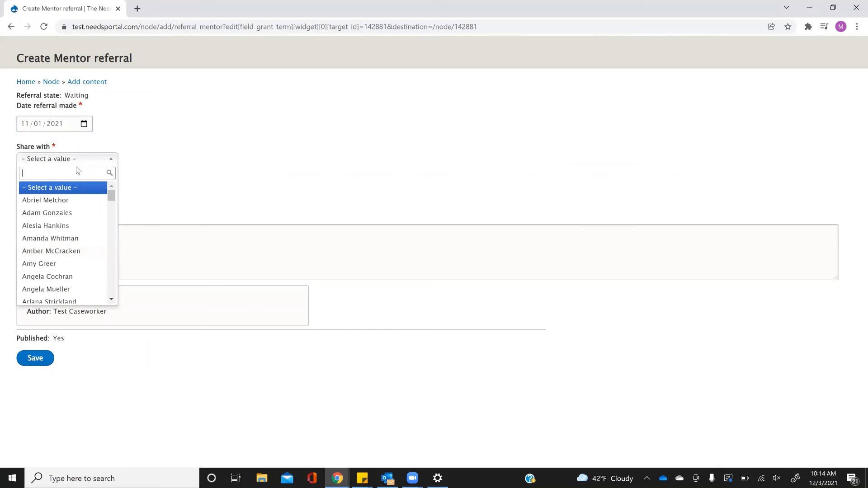
{"action": "type", "text": "test"}
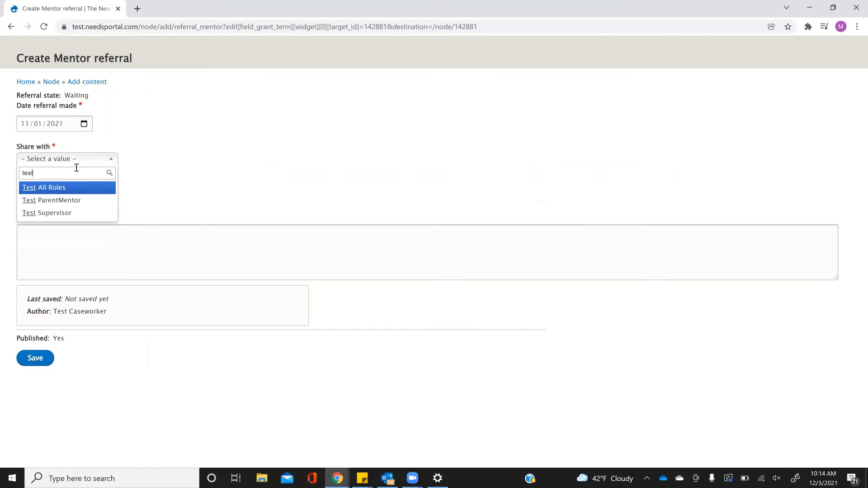
{"action": "left_click", "coordinate": [76, 200]}
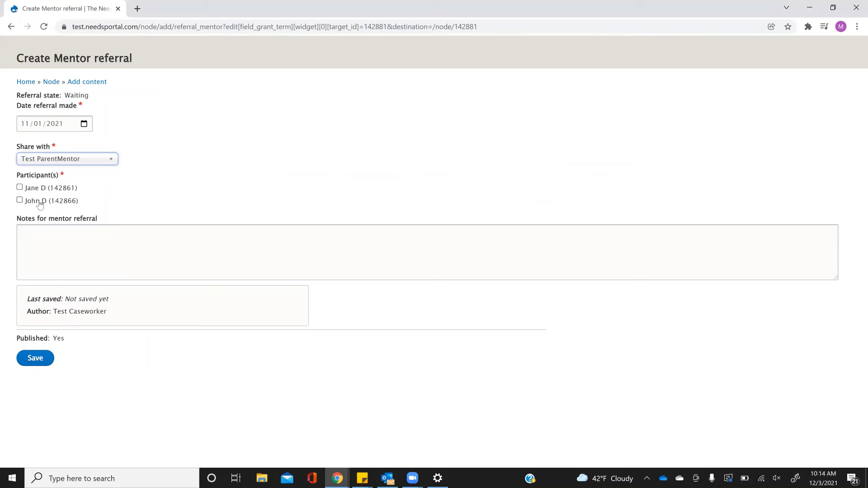
- Select both Jane D and John D as participants, save the mentor referral, and check it in the mentor referrals list
{"action": "left_click", "coordinate": [20, 187]}
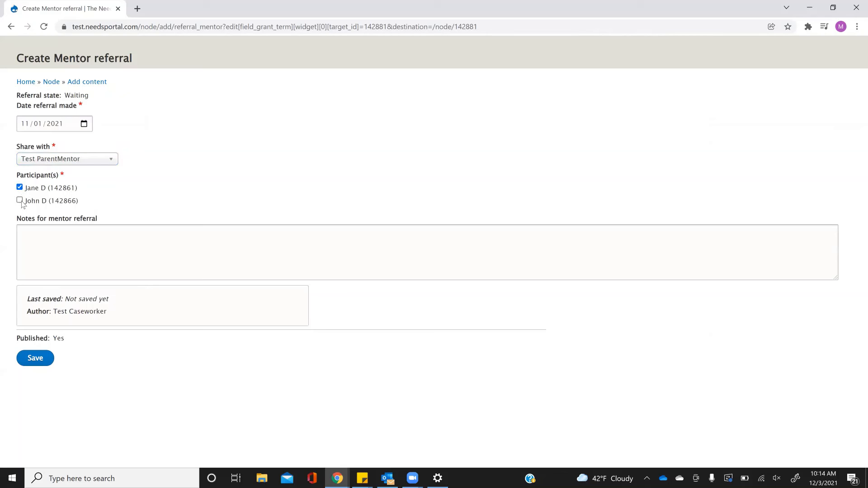
{"action": "left_click", "coordinate": [20, 201]}
{"action": "left_click", "coordinate": [20, 200]}
{"action": "left_click", "coordinate": [20, 202]}
{"action": "left_click", "coordinate": [44, 361]}
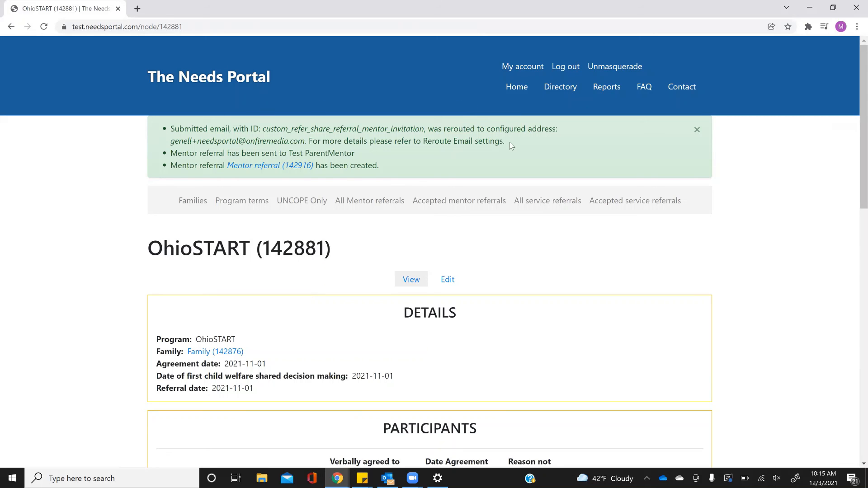
{"action": "scroll", "coordinate": [126, 240], "scroll_direction": "down", "scroll_amount": 10}
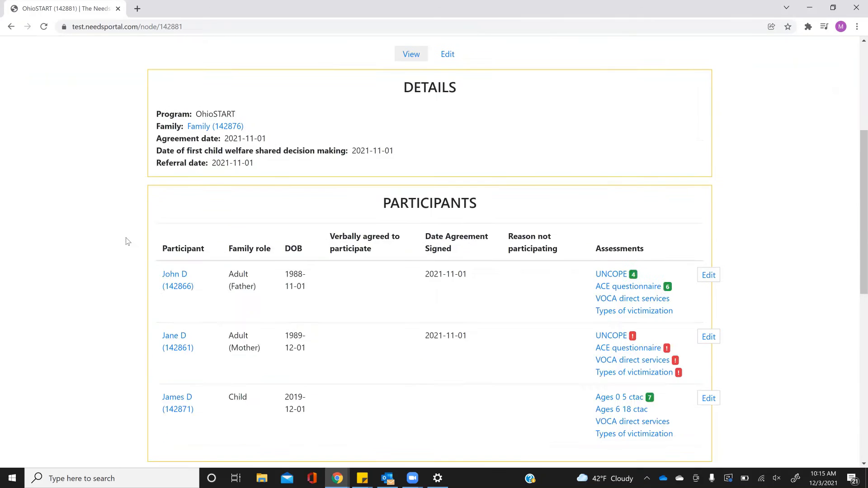
{"action": "scroll", "coordinate": [126, 241], "scroll_direction": "down", "scroll_amount": 2}
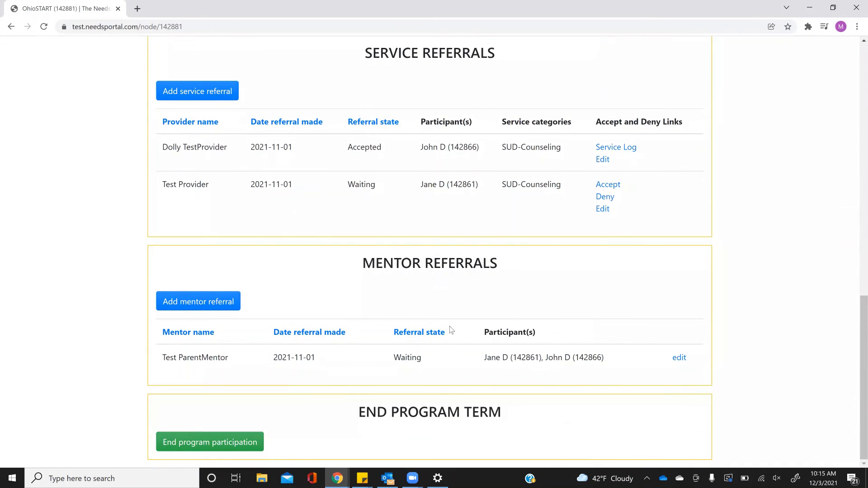